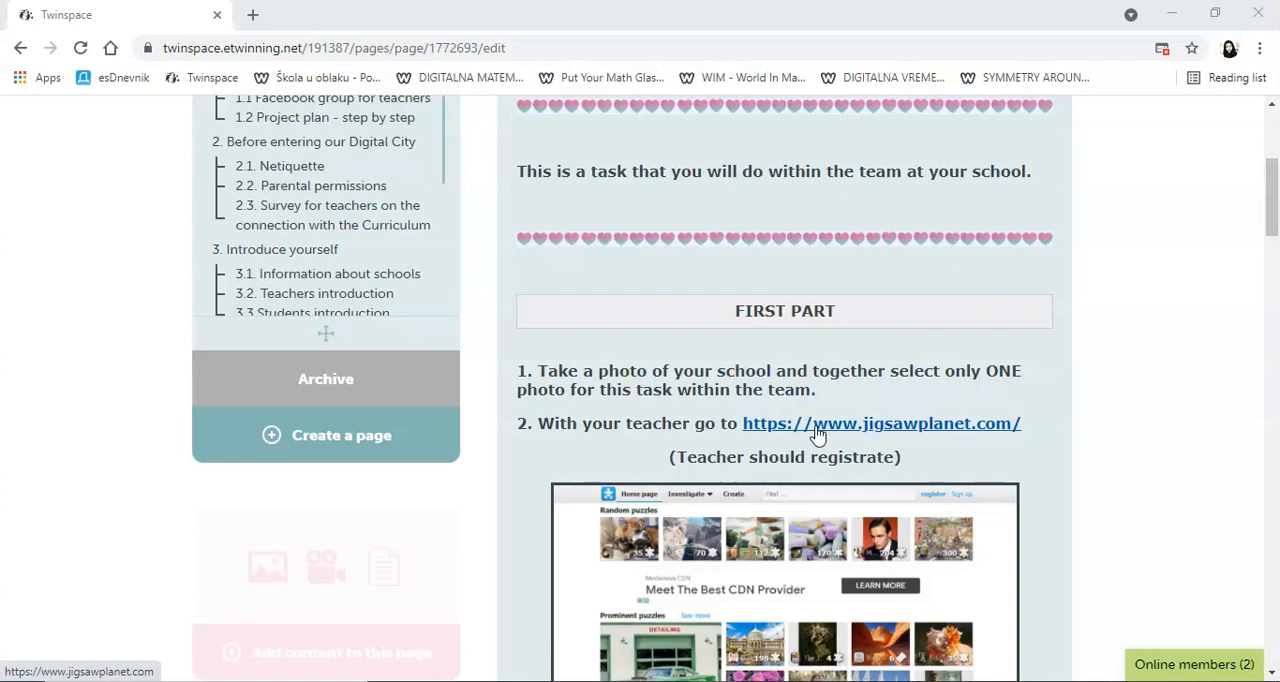
Step: Open Jigsaw Planet from the link in the Twinspace task and go to the sign-up form for a new account
{"action": "left_click", "coordinate": [816, 428]}
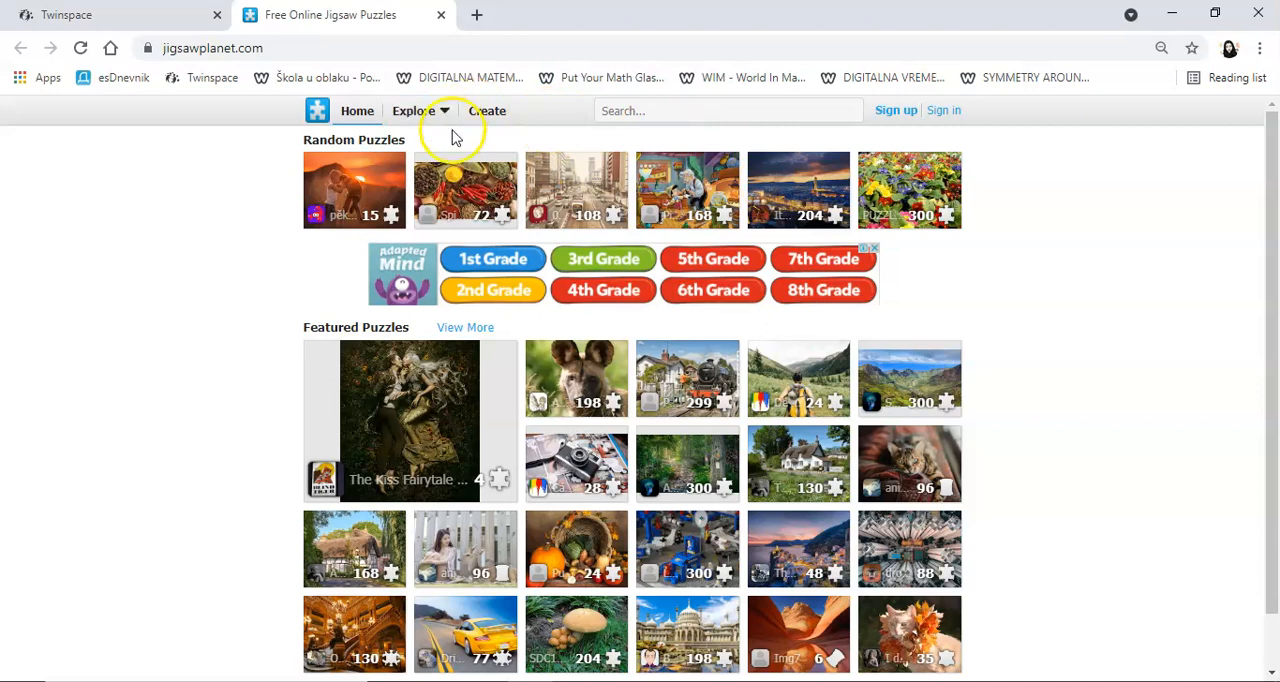
{"action": "left_click", "coordinate": [491, 112]}
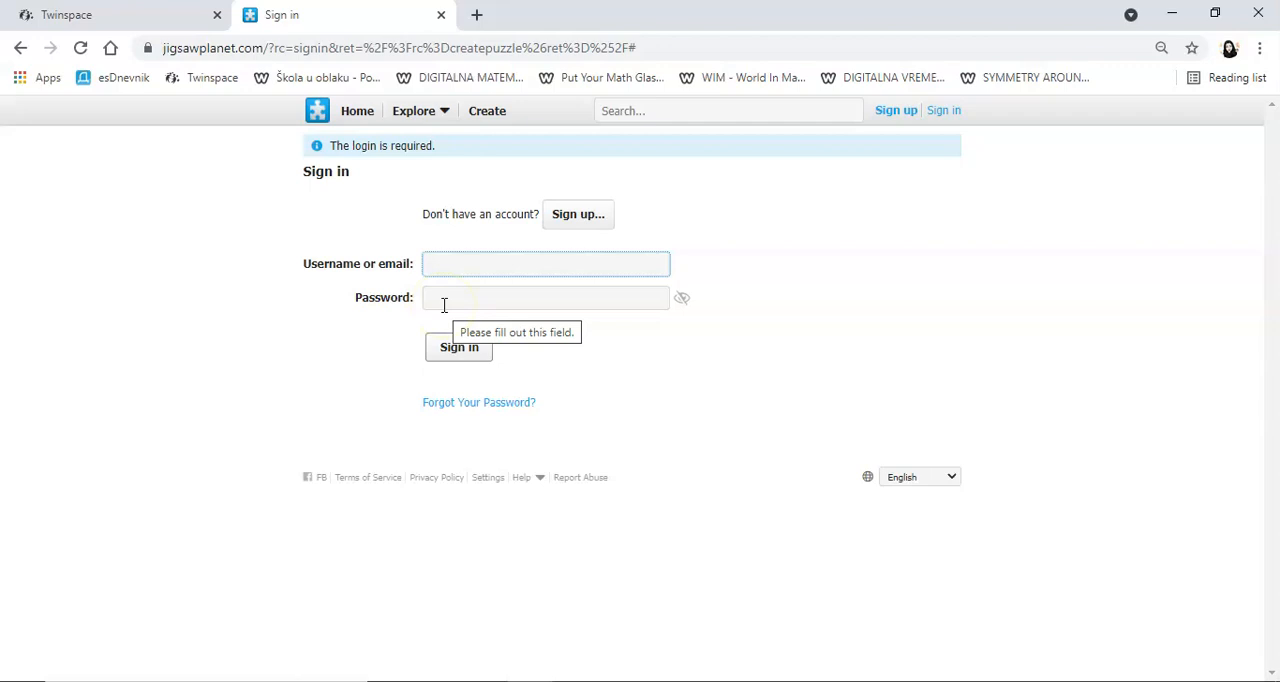
{"action": "left_click", "coordinate": [463, 274]}
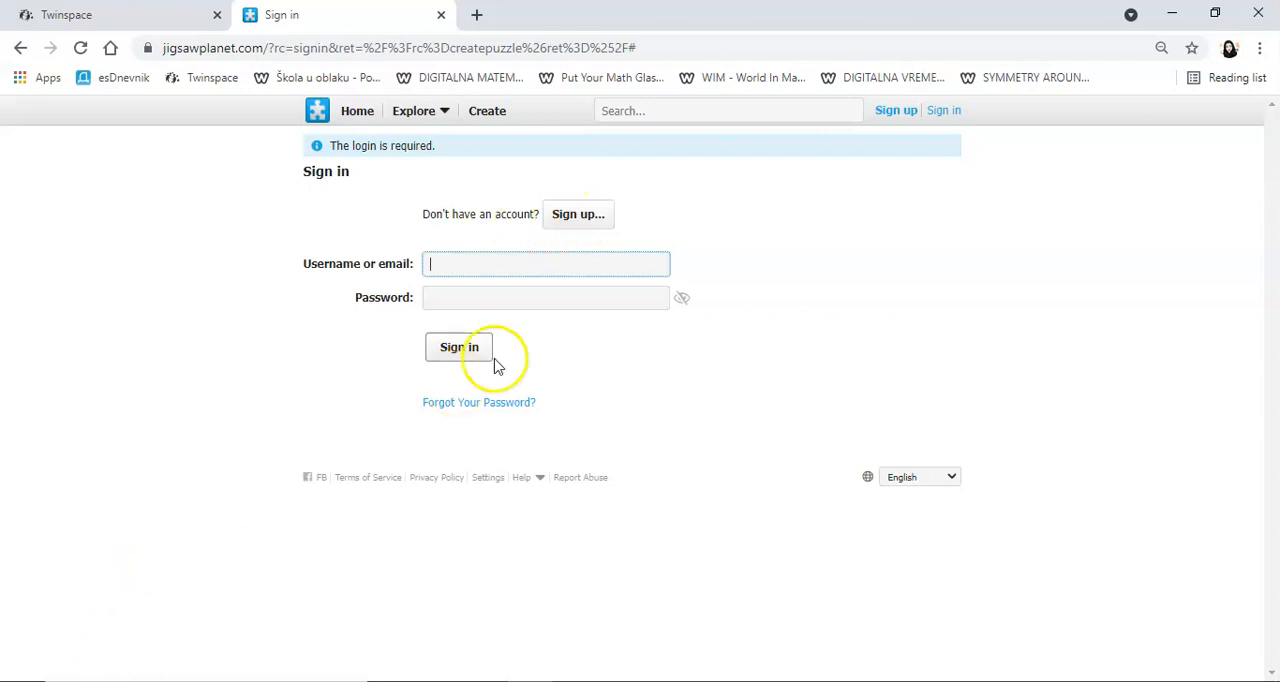
{"action": "left_click", "coordinate": [579, 216]}
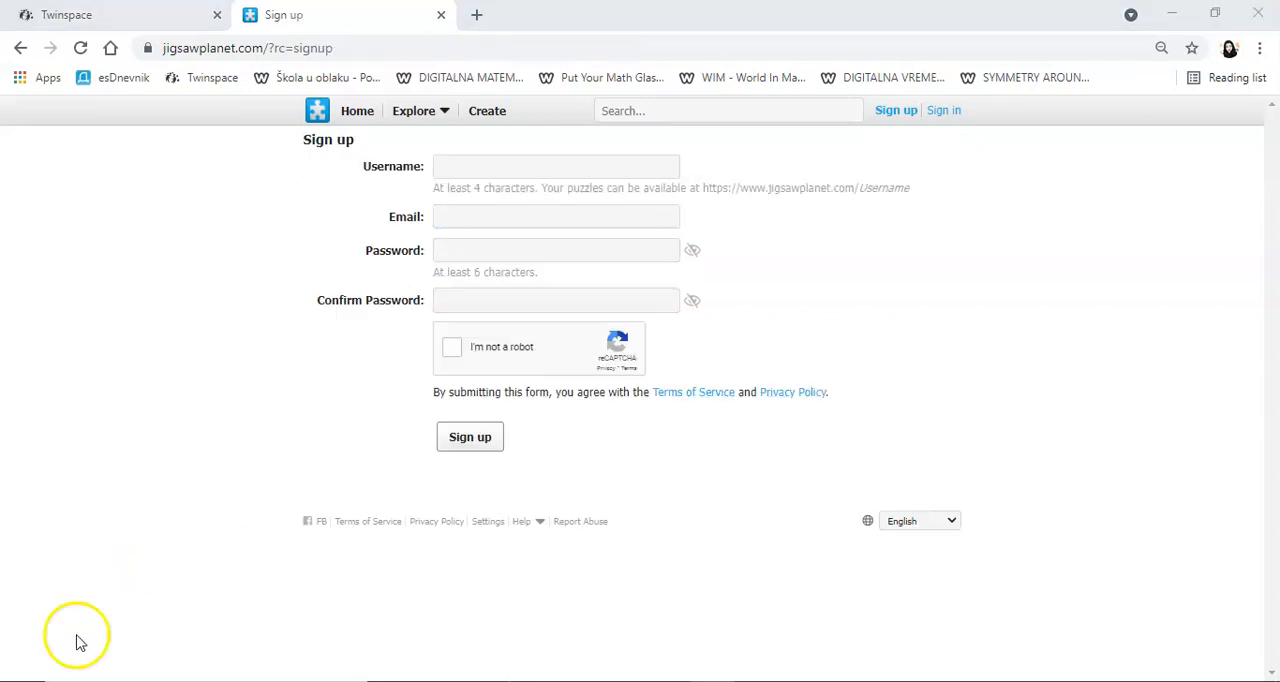
Step: Fill in the username and e-mail address on the Jigsaw Planet sign-up form
{"action": "left_click", "coordinate": [447, 172]}
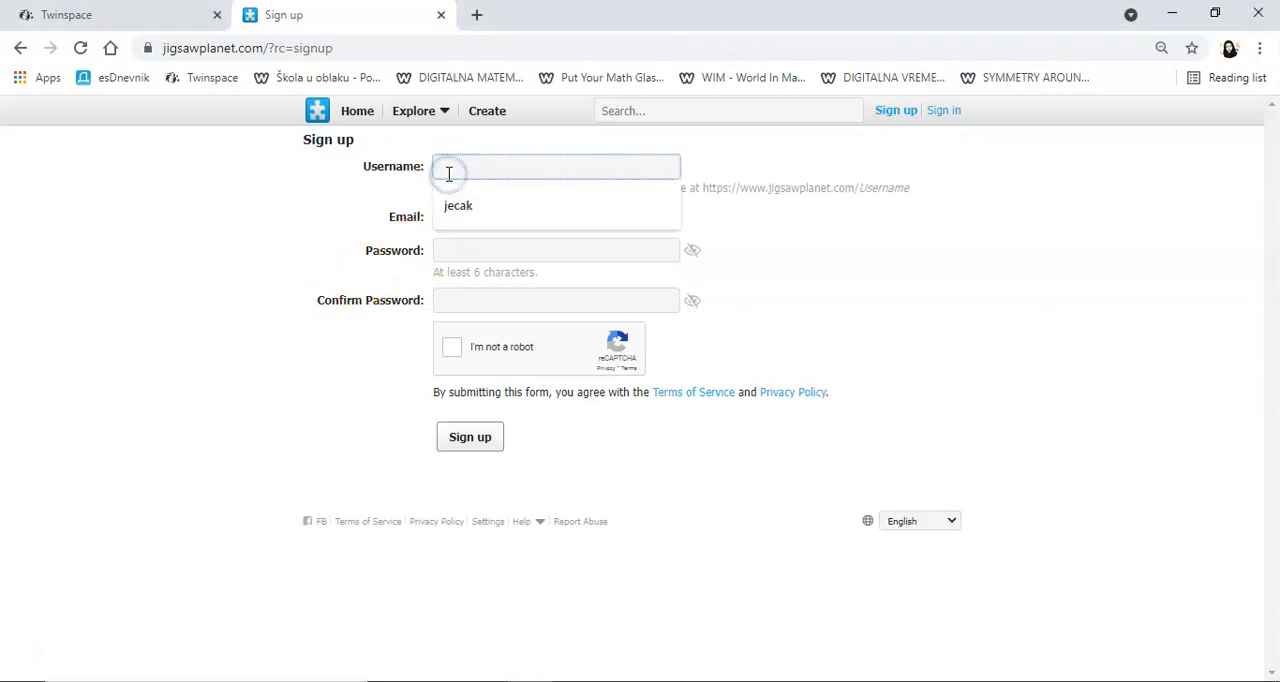
{"action": "type", "text": "us"}
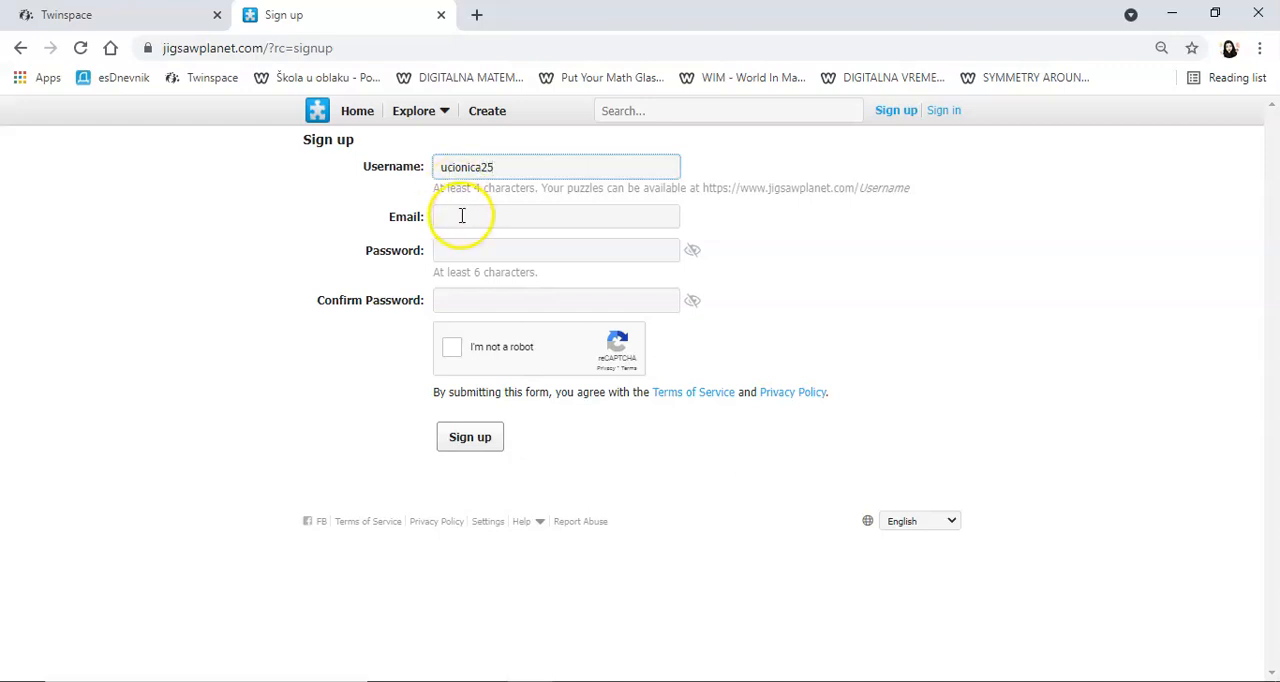
{"action": "left_click", "coordinate": [456, 217]}
{"action": "type", "text": "u"}
{"action": "left_click", "coordinate": [456, 217]}
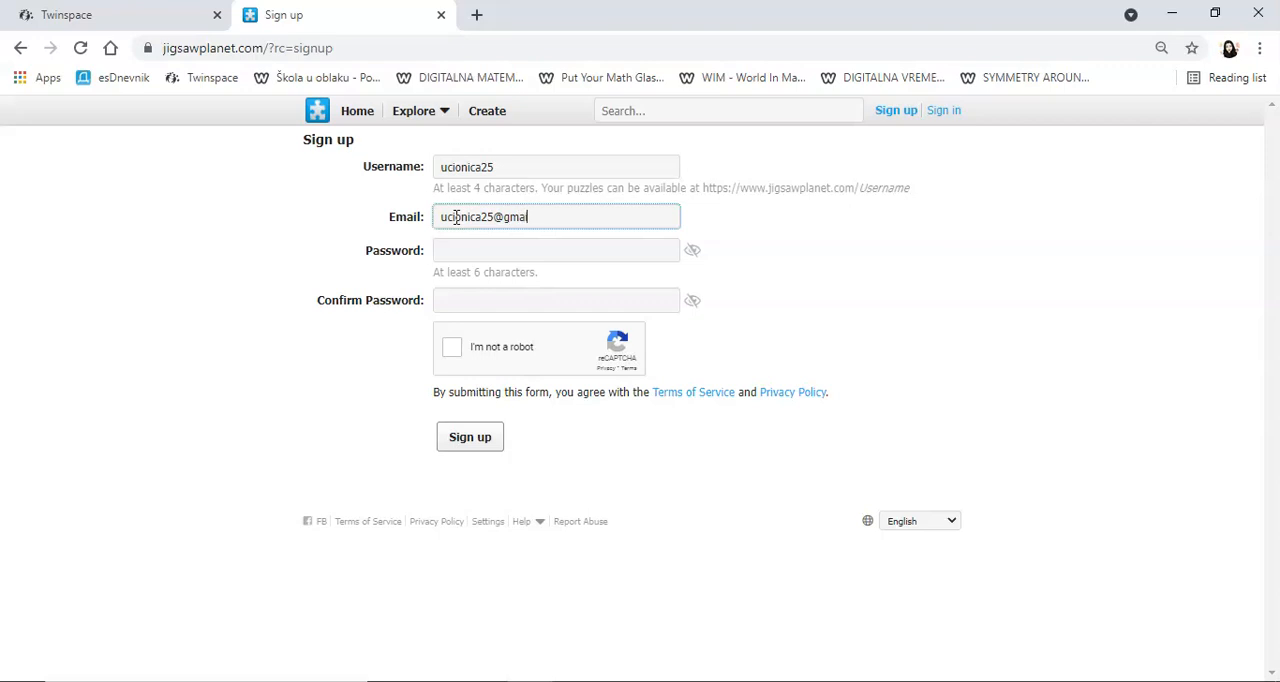
Step: Enter and confirm the account password, complete the "I'm not a robot" check, and submit the sign-up form
{"action": "left_click", "coordinate": [463, 250]}
{"action": "type", "text": "u"}
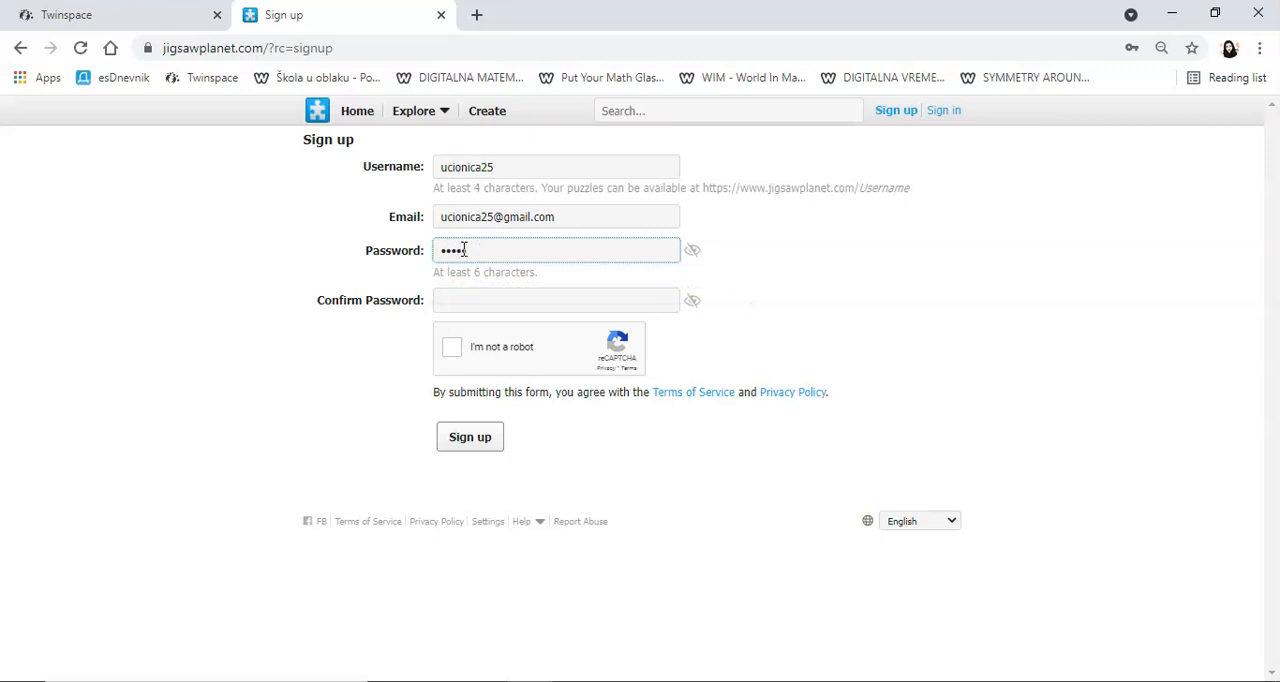
{"action": "left_click", "coordinate": [457, 303]}
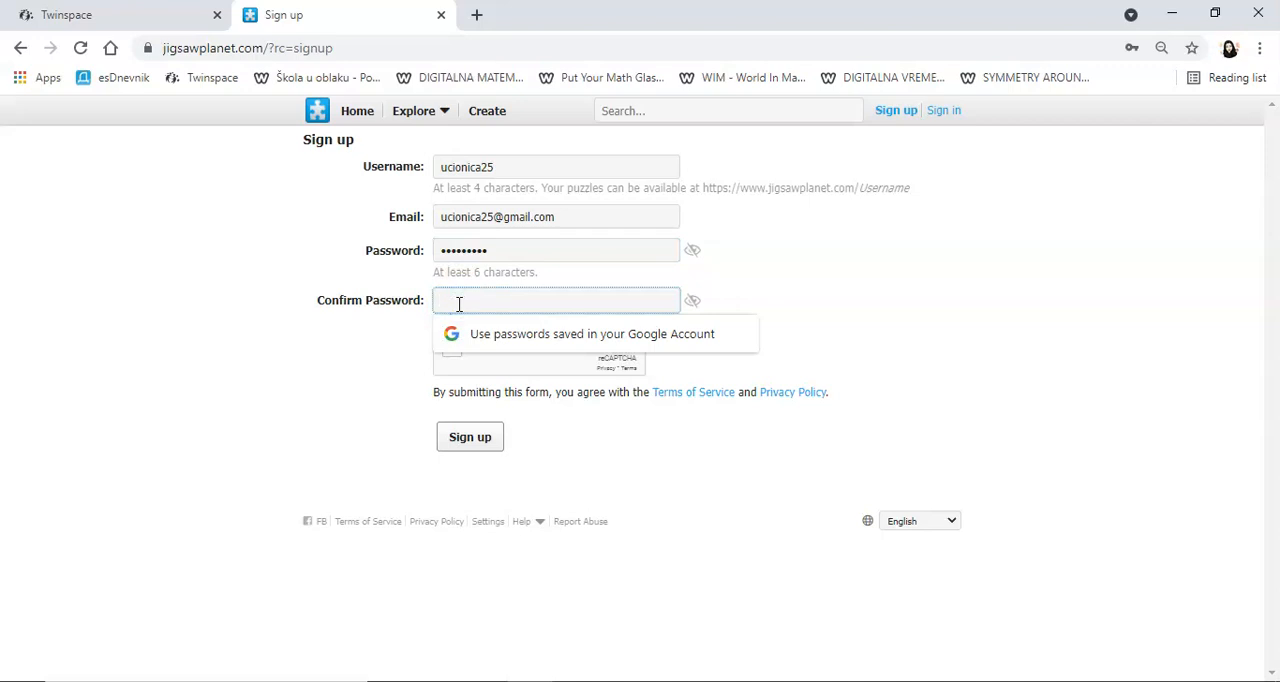
{"action": "type", "text": "u"}
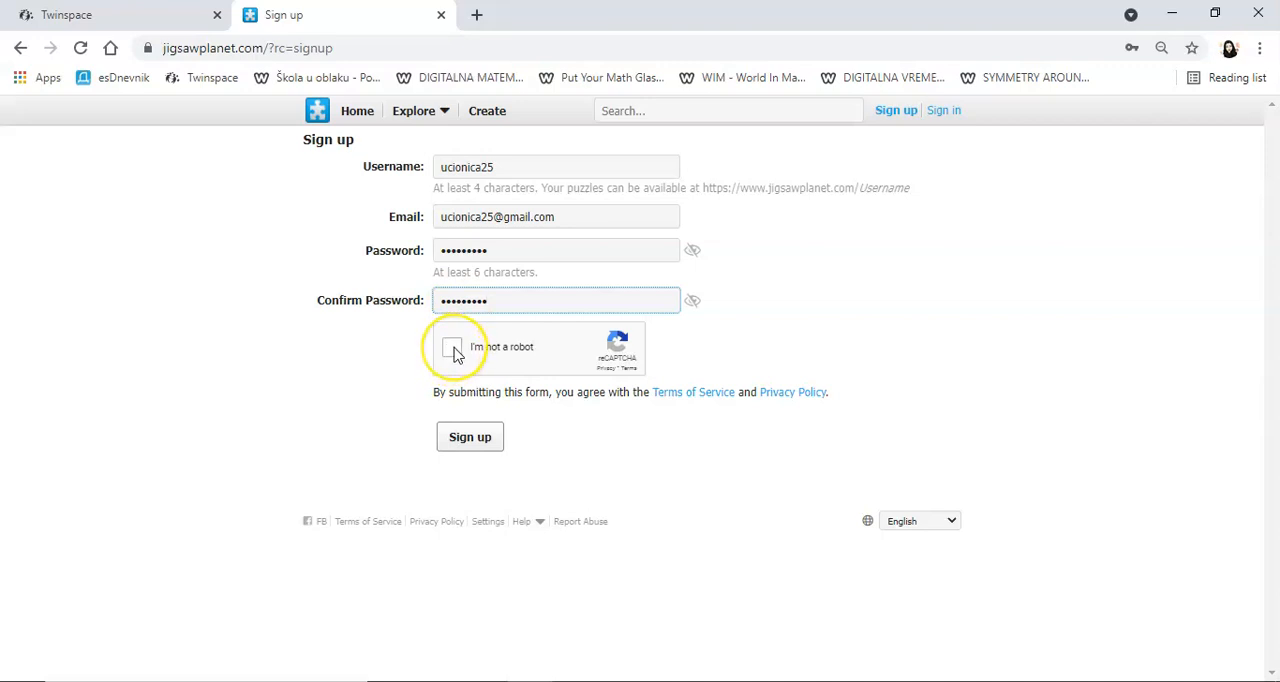
{"action": "left_click", "coordinate": [453, 350]}
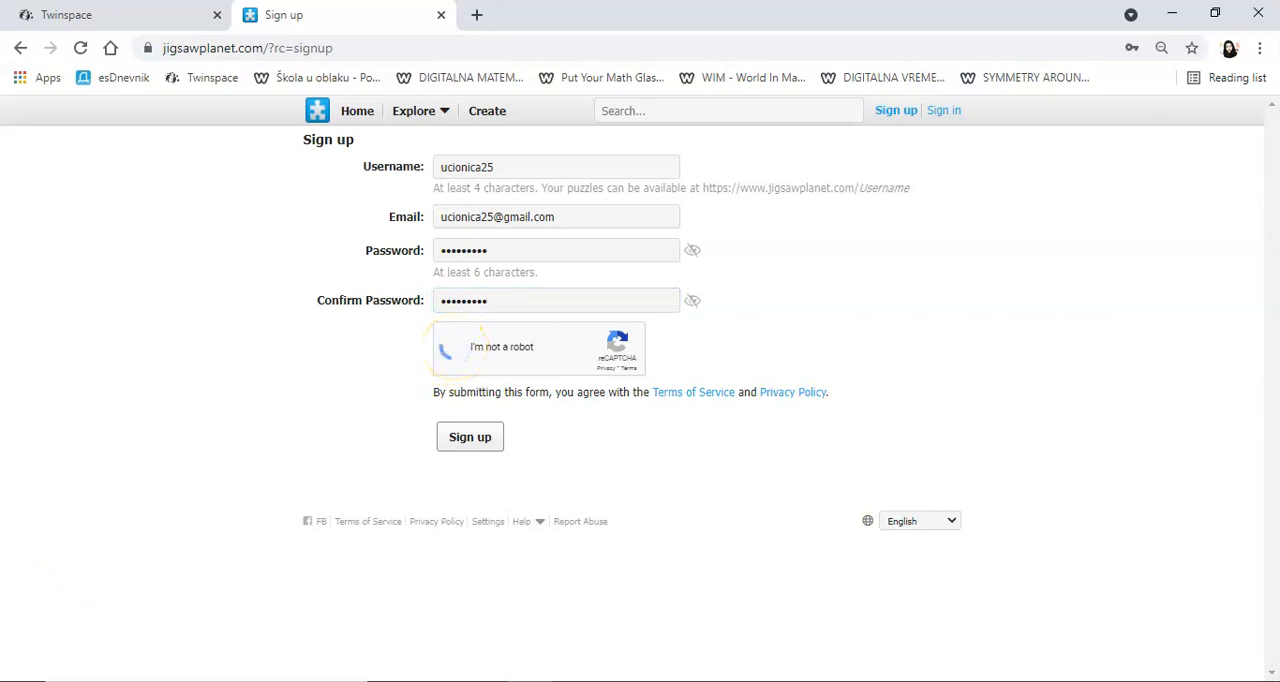
{"action": "left_click", "coordinate": [461, 437]}
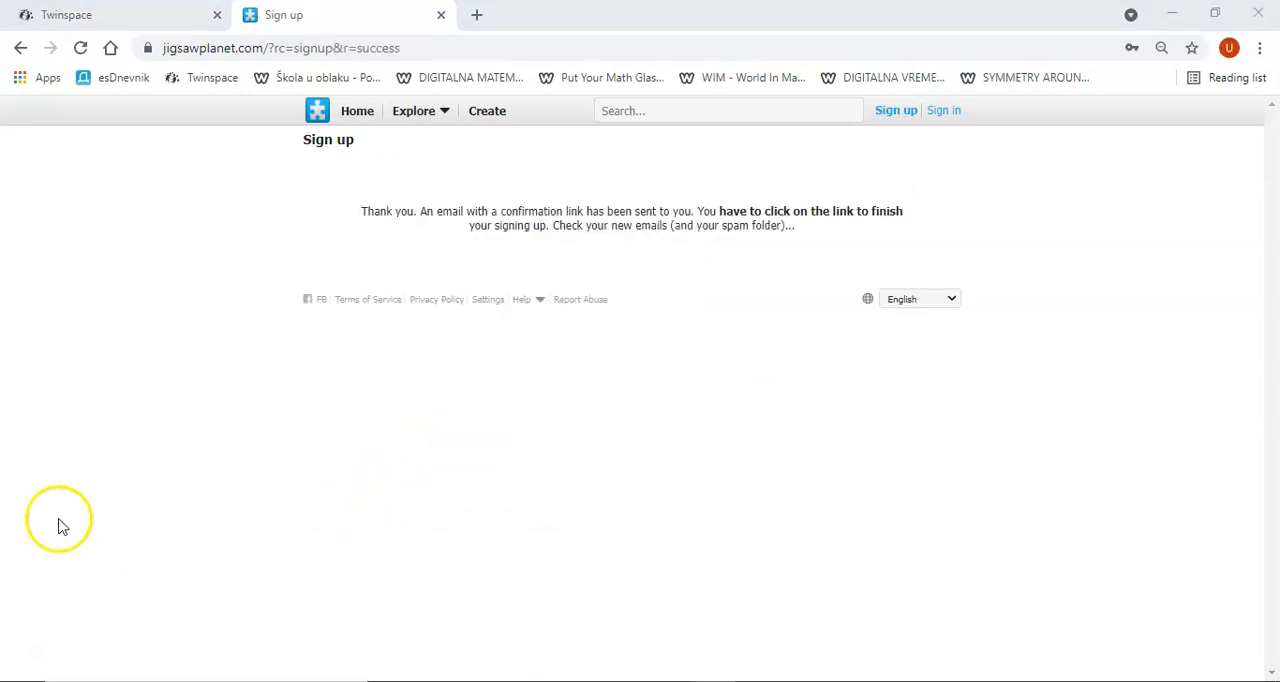
Step: Open Gmail in a new browser tab and follow the confirmation link in the Jigsaw Planet sign-up message
{"action": "left_click", "coordinate": [476, 16]}
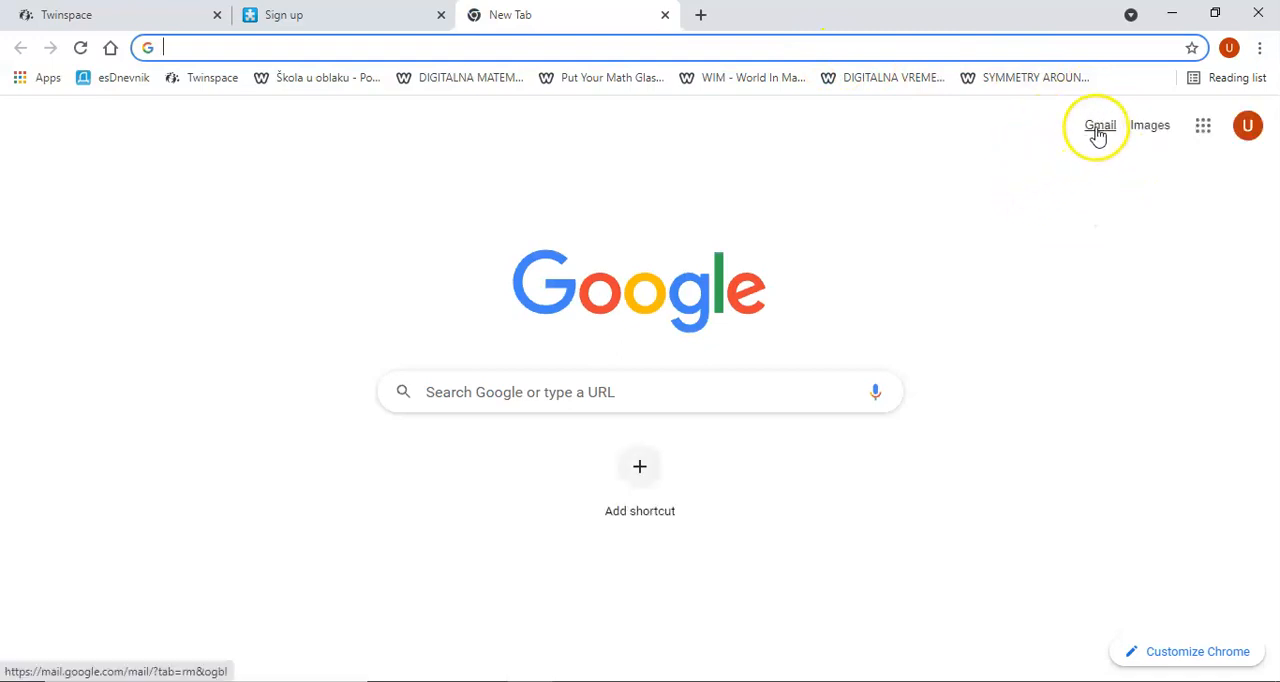
{"action": "left_click", "coordinate": [1098, 129]}
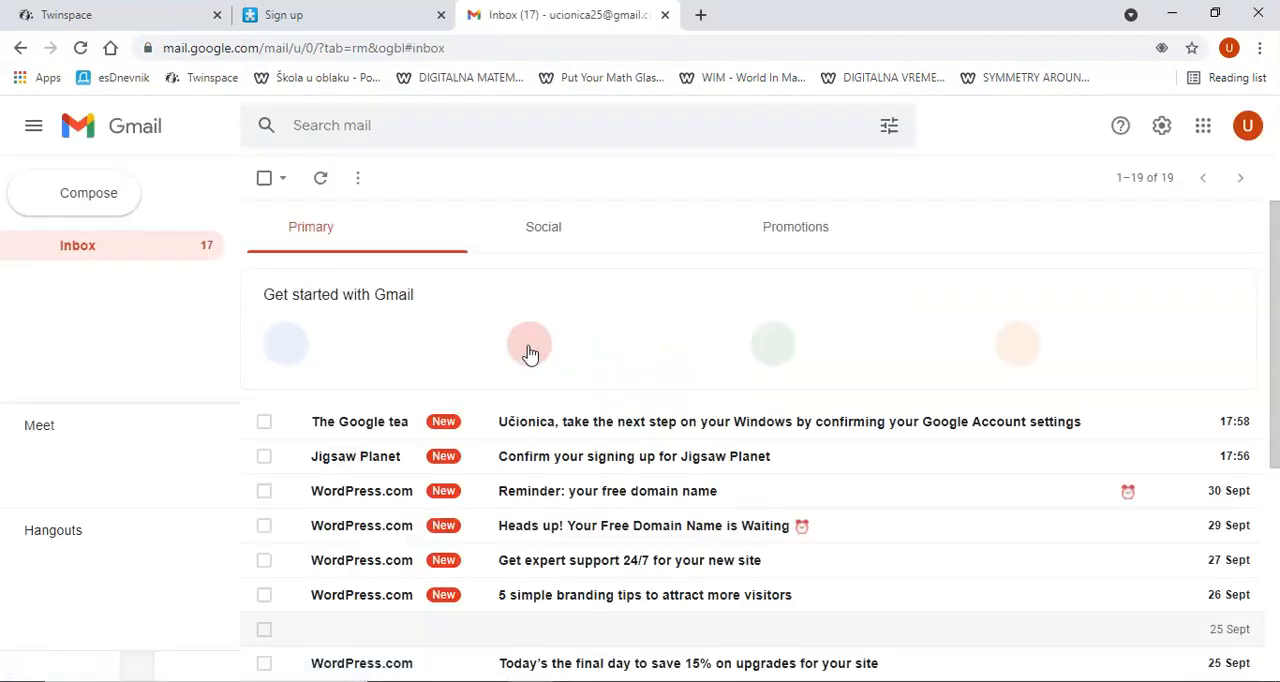
{"action": "left_click", "coordinate": [530, 462]}
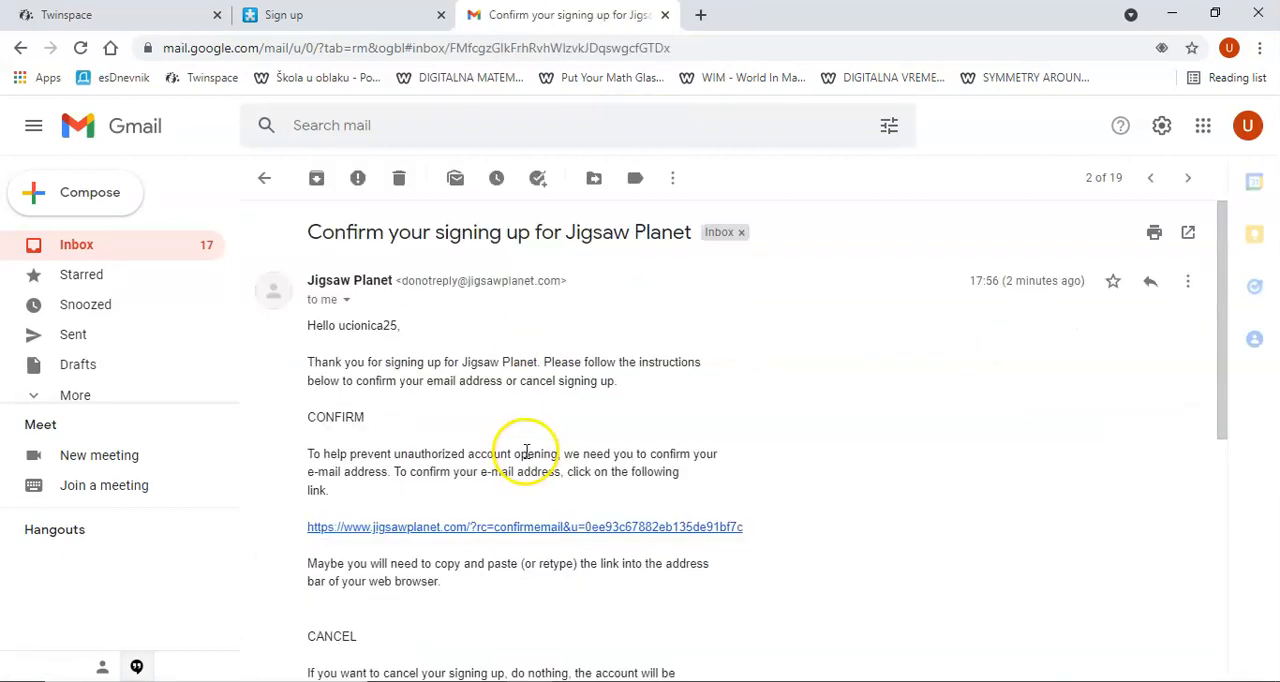
{"action": "left_click", "coordinate": [453, 530]}
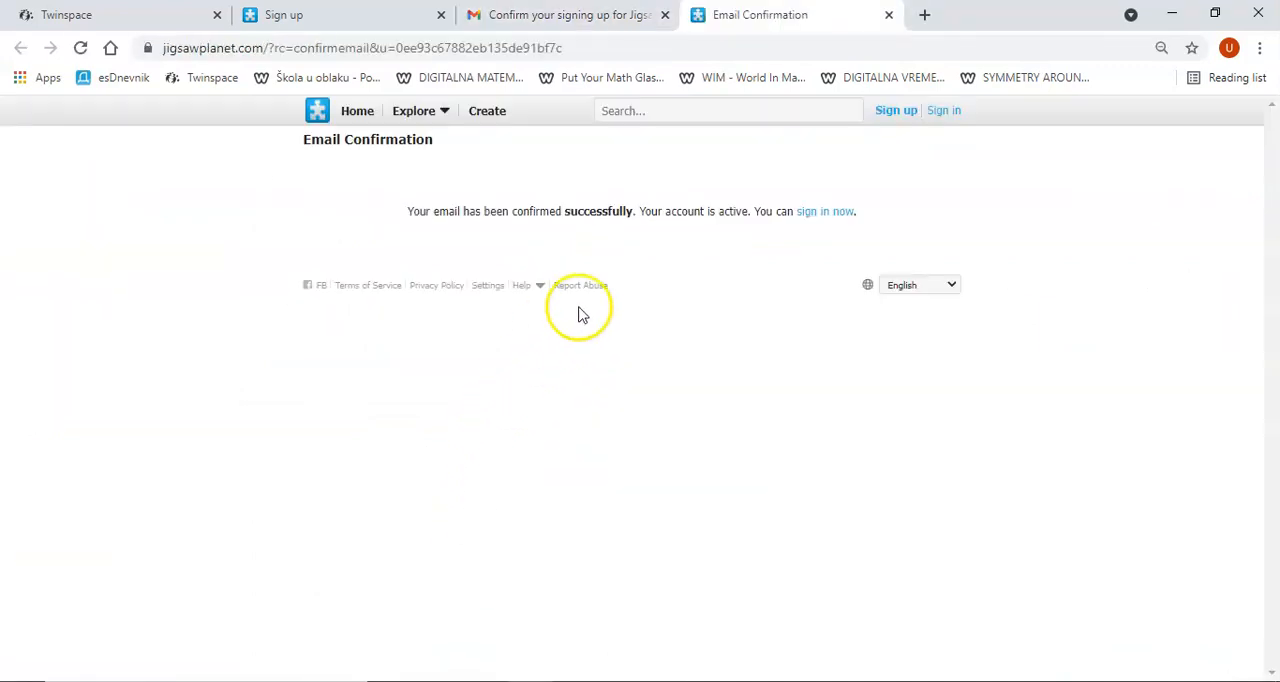
Step: Sign in to Jigsaw Planet with the new account's username and password
{"action": "left_click", "coordinate": [824, 216]}
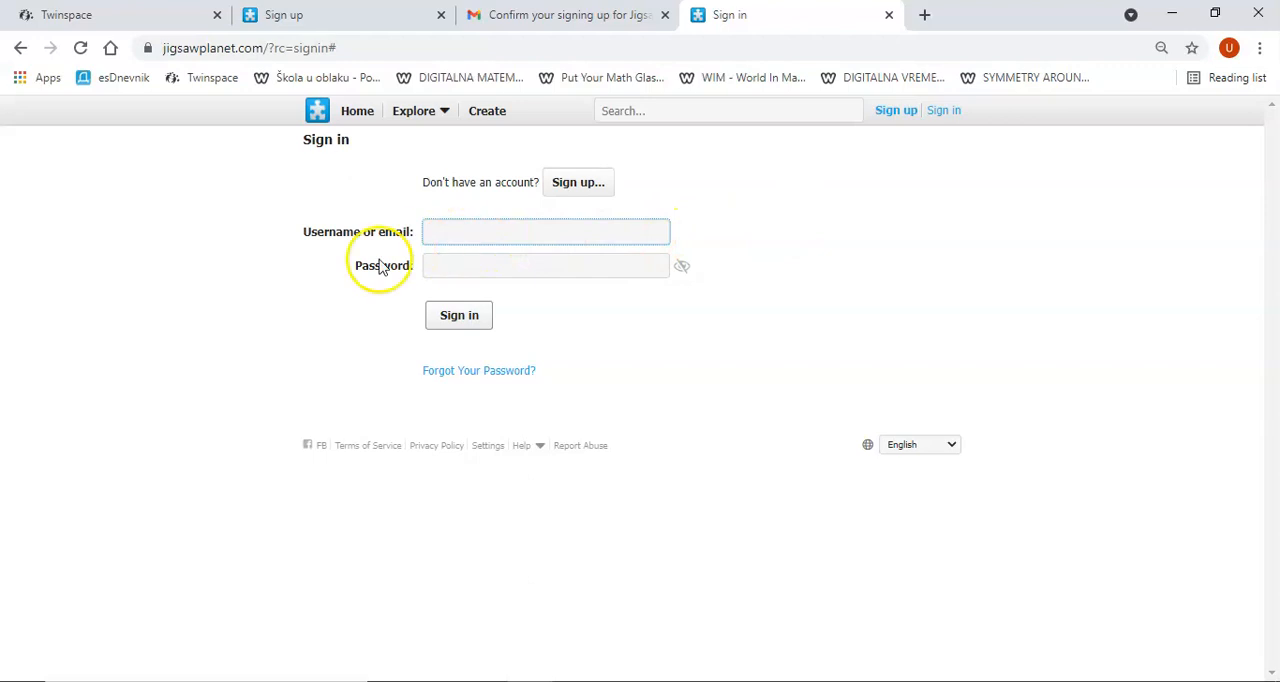
{"action": "type", "text": "ucionica25"}
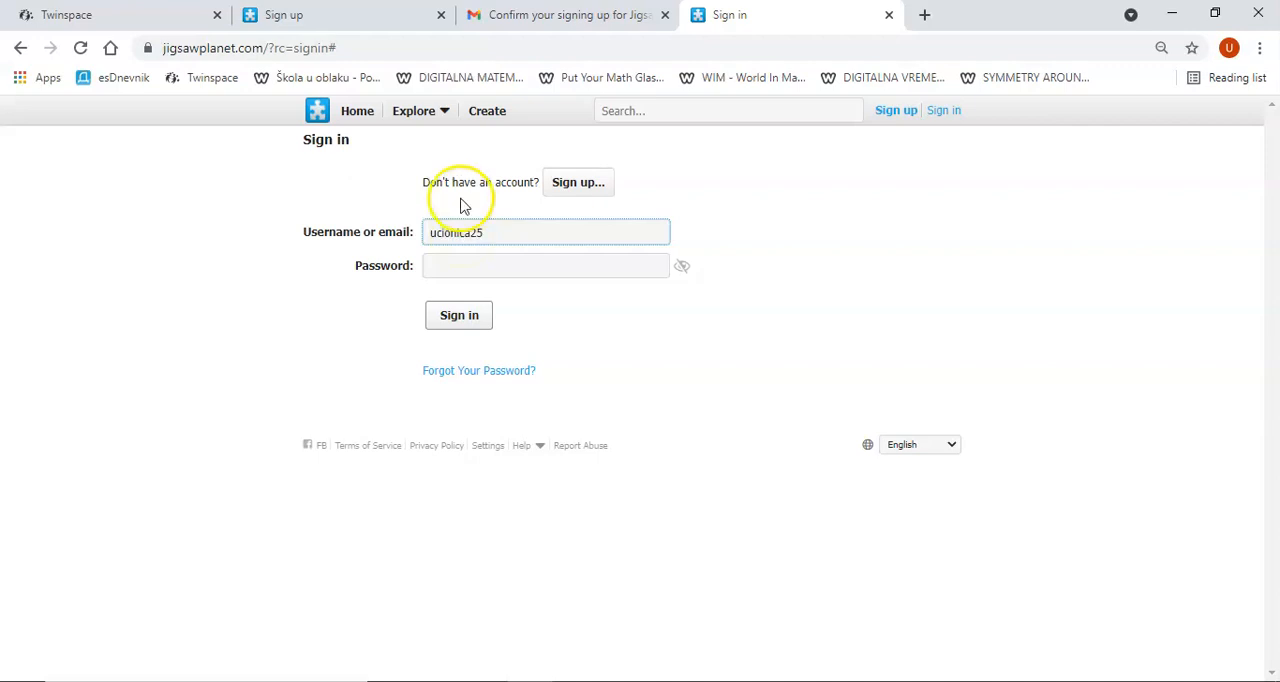
{"action": "left_click", "coordinate": [457, 265]}
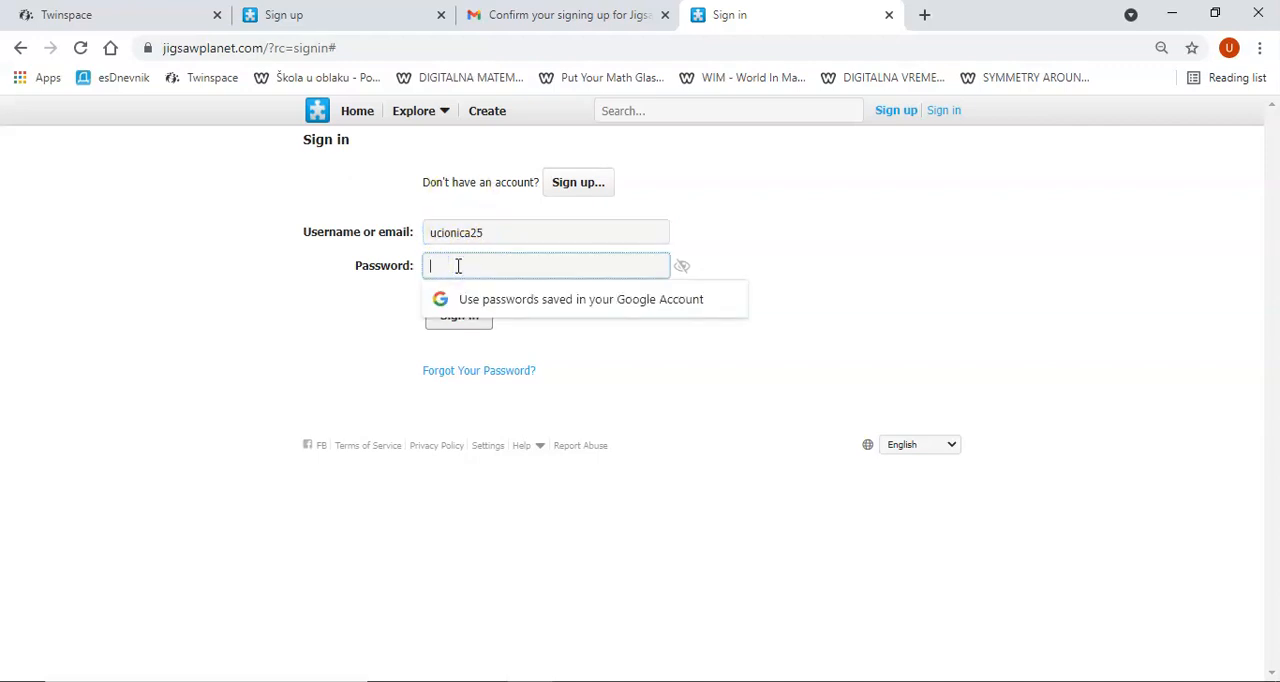
{"action": "type", "text": "u"}
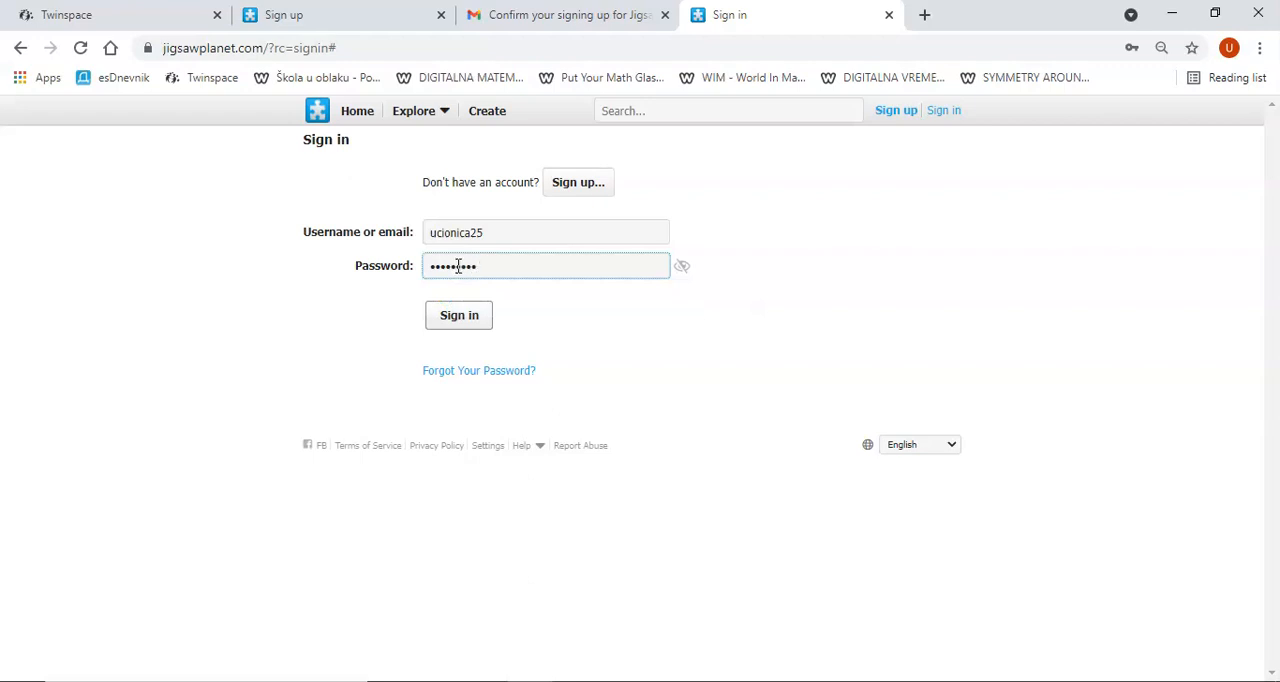
{"action": "left_click", "coordinate": [456, 316]}
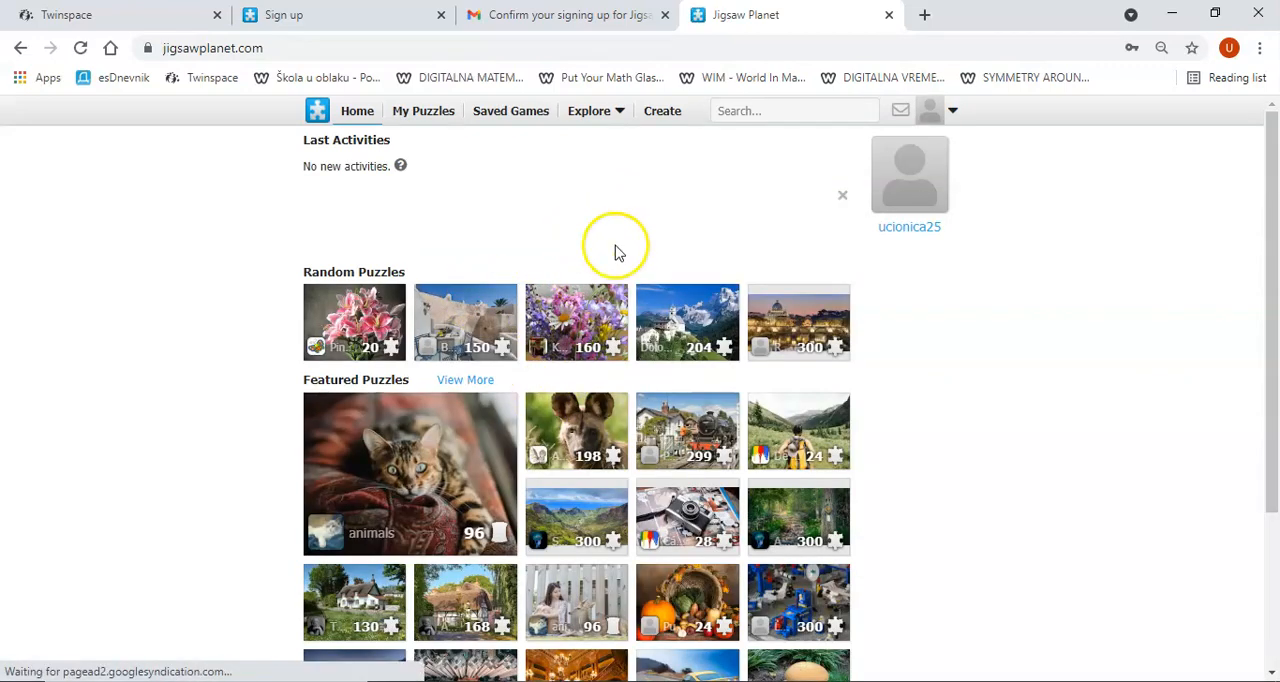
Step: Create an album named "Trial one" with visibility set to "Anyone with the link"
{"action": "left_click", "coordinate": [662, 112]}
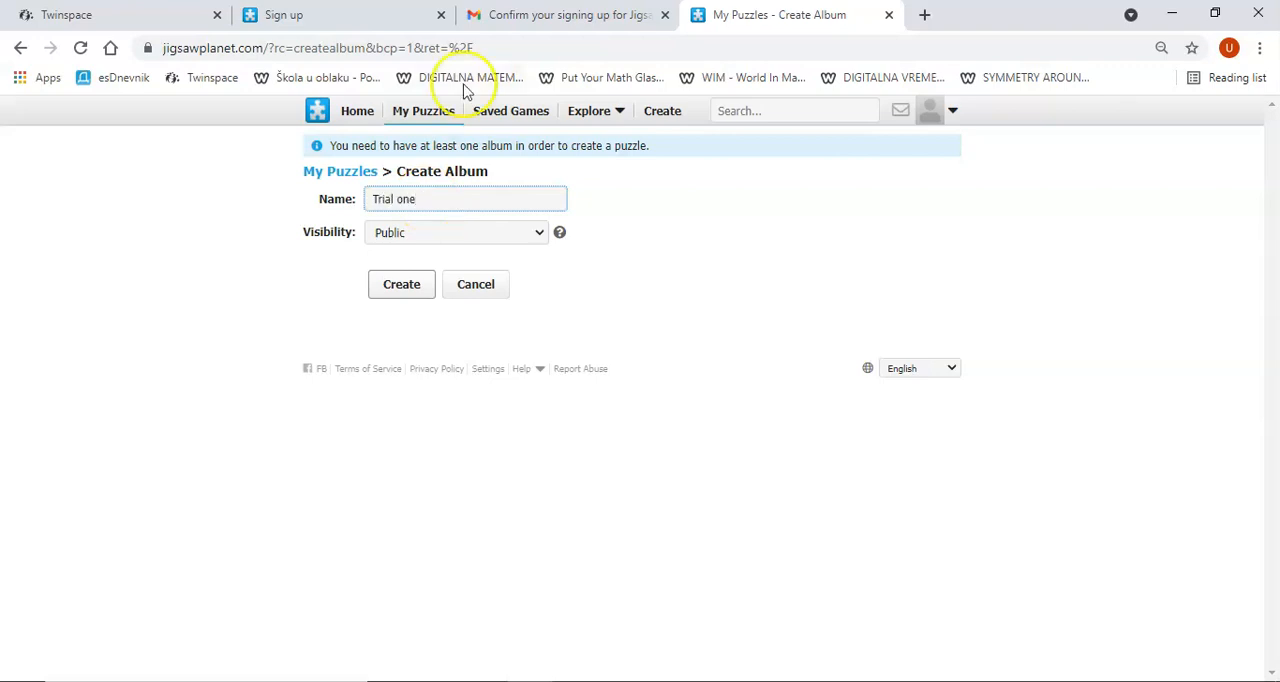
{"action": "left_click", "coordinate": [443, 234]}
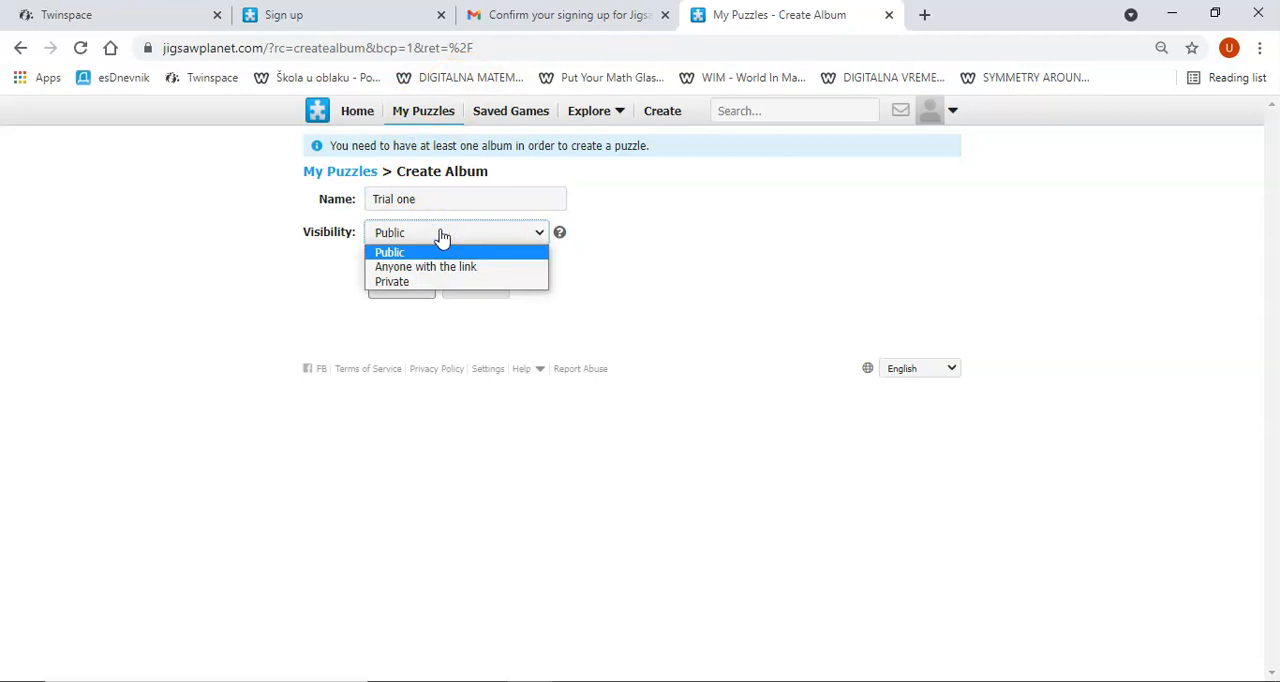
{"action": "left_click", "coordinate": [408, 270]}
{"action": "left_click", "coordinate": [402, 292]}
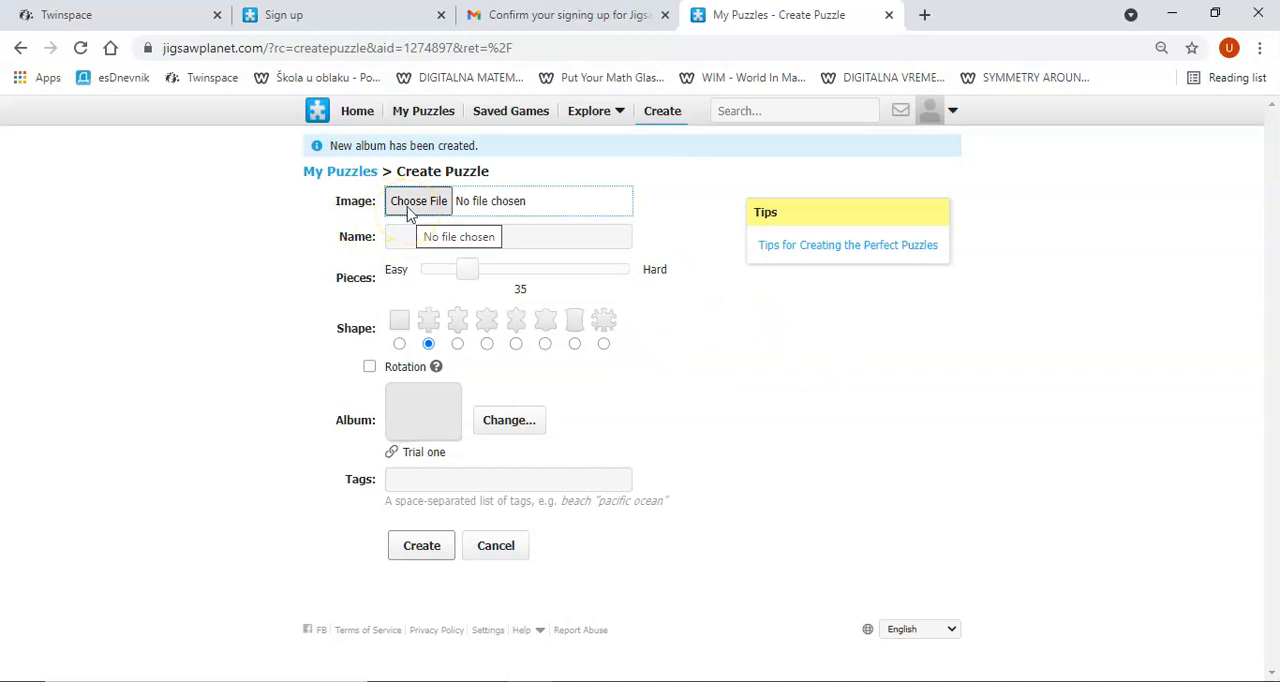
Step: Choose Logo sekcije.jpg from the Školska 2021_2022 folder on the Desktop as the puzzle image
{"action": "left_click", "coordinate": [408, 206]}
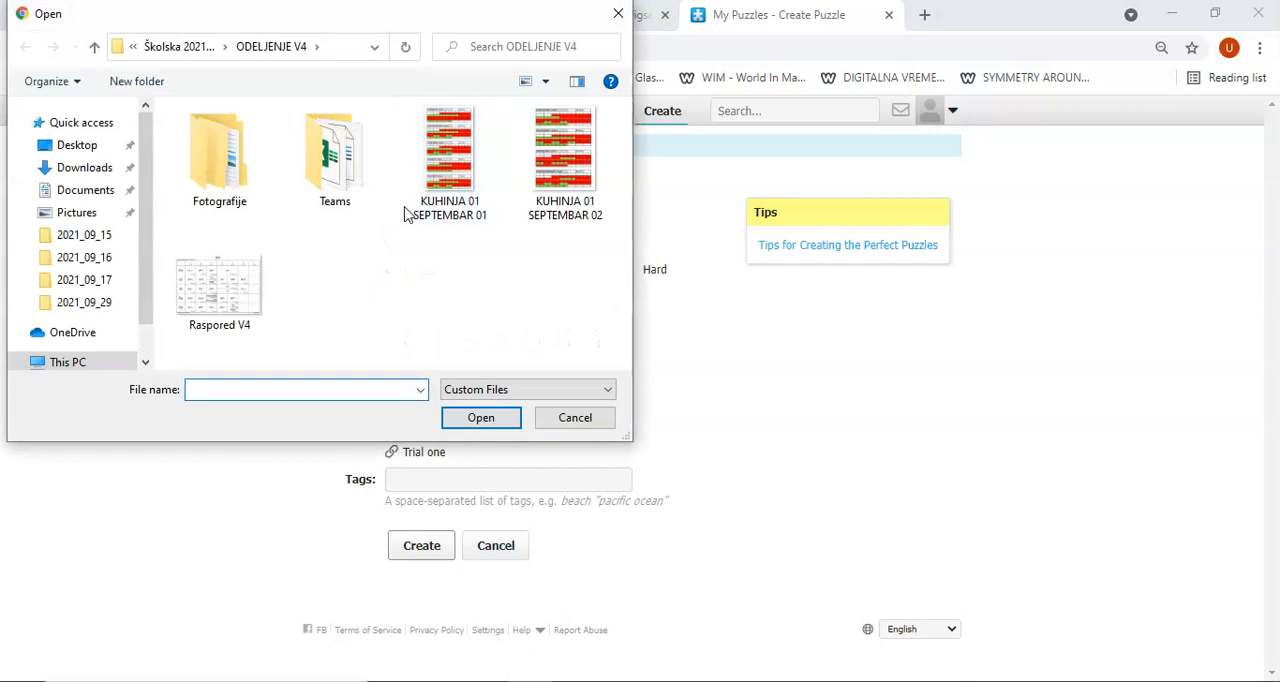
{"action": "left_click", "coordinate": [81, 191]}
{"action": "left_click", "coordinate": [78, 146]}
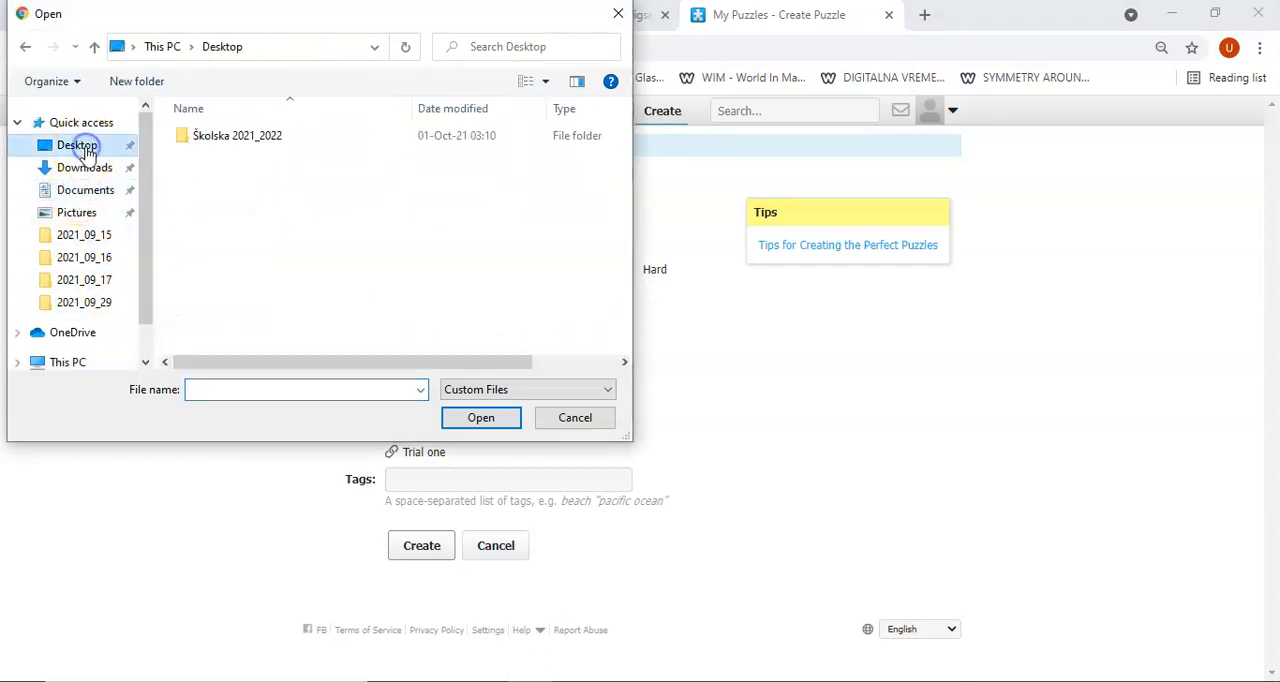
{"action": "double_click", "coordinate": [276, 137]}
{"action": "left_click", "coordinate": [201, 218]}
{"action": "double_click", "coordinate": [203, 216]}
{"action": "double_click", "coordinate": [214, 213]}
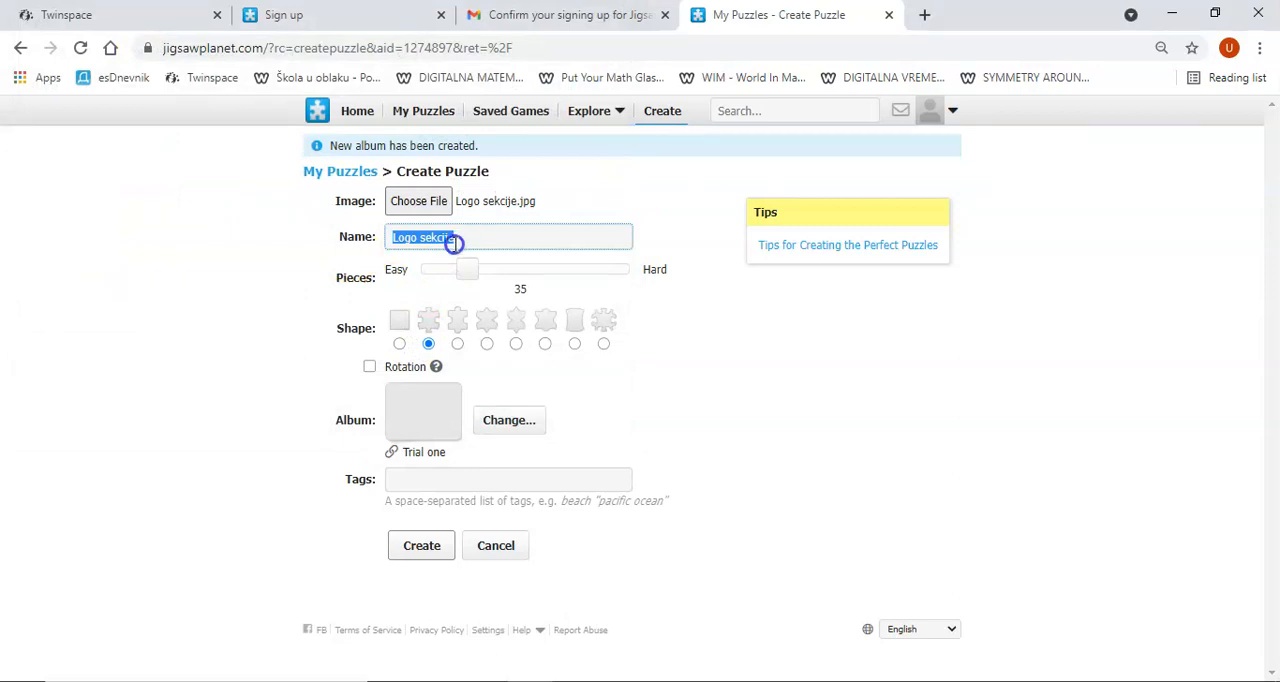
Step: Set the number of pieces to 6 and create the Logo sekcije puzzle with rotation turned off
{"action": "left_click", "coordinate": [395, 279]}
{"action": "left_click", "coordinate": [470, 276]}
{"action": "left_click_drag", "start_coordinate": [471, 278], "coordinate": [432, 286]}
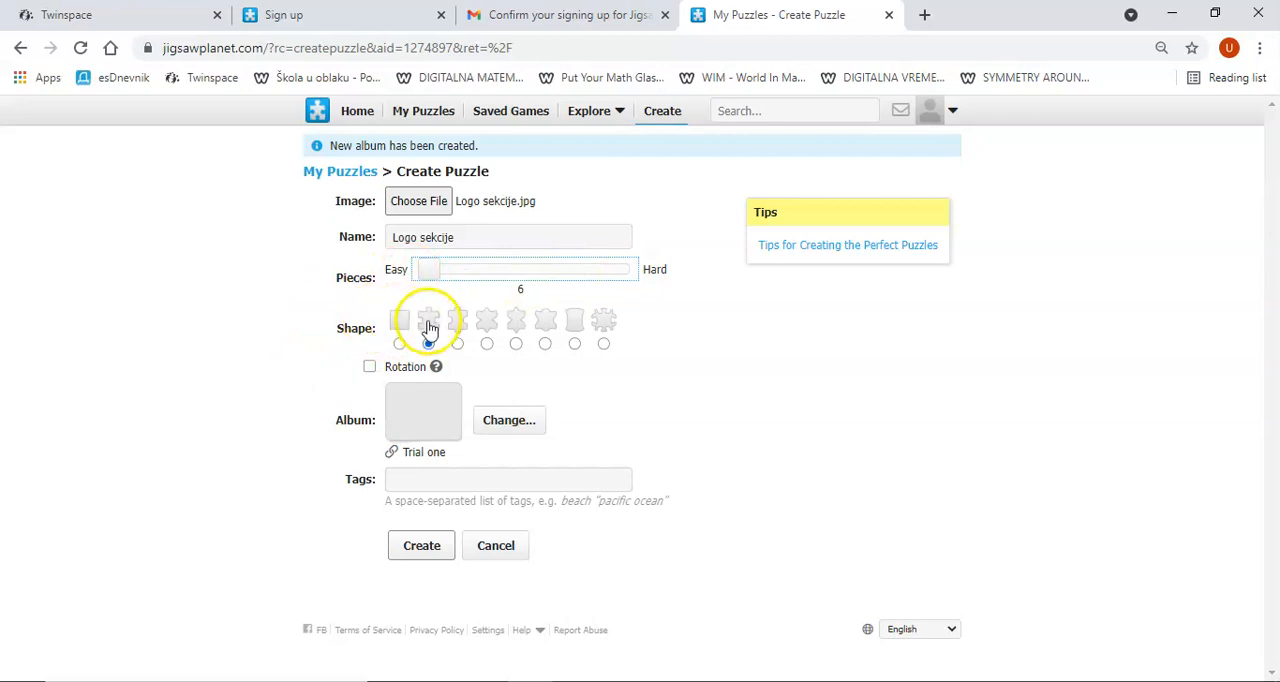
{"action": "left_click", "coordinate": [370, 370]}
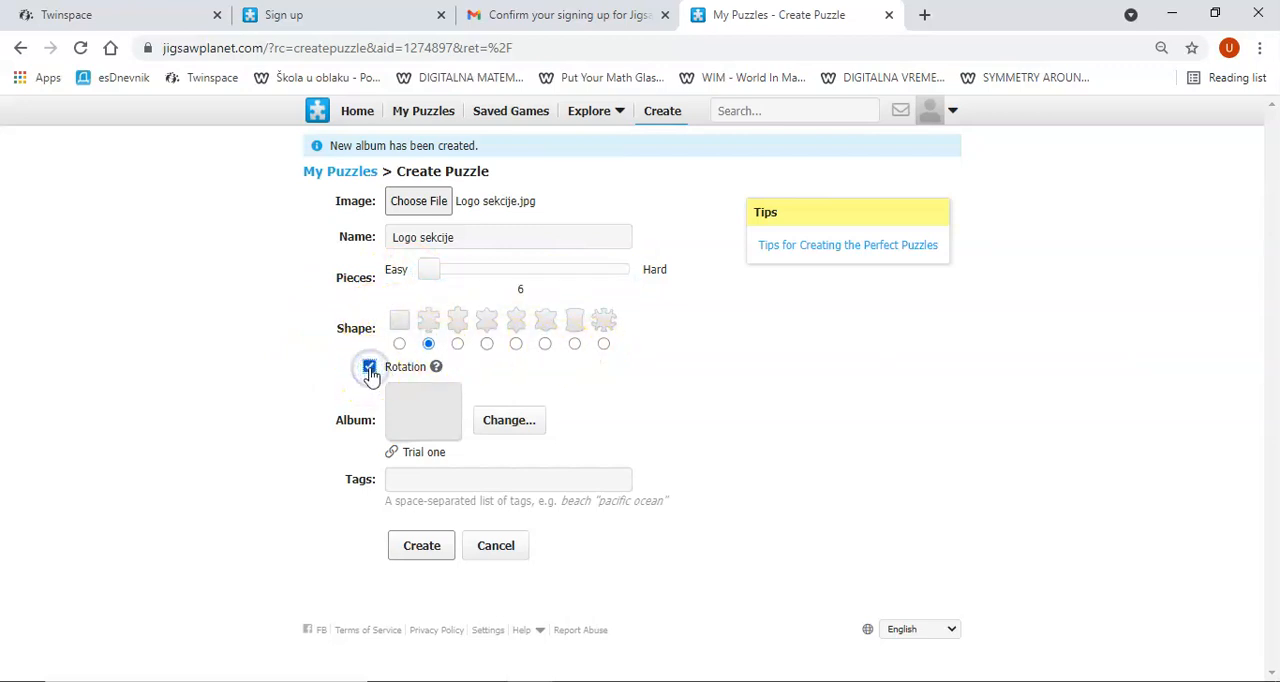
{"action": "left_click", "coordinate": [370, 370]}
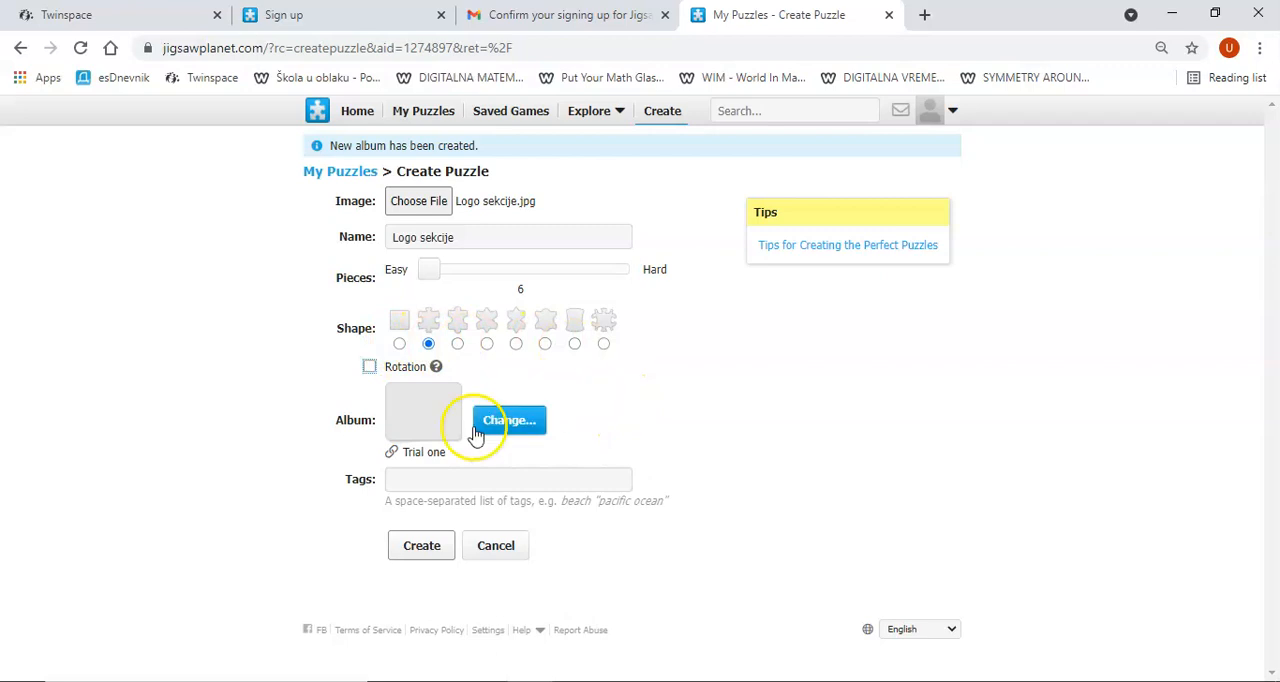
{"action": "left_click", "coordinate": [416, 544]}
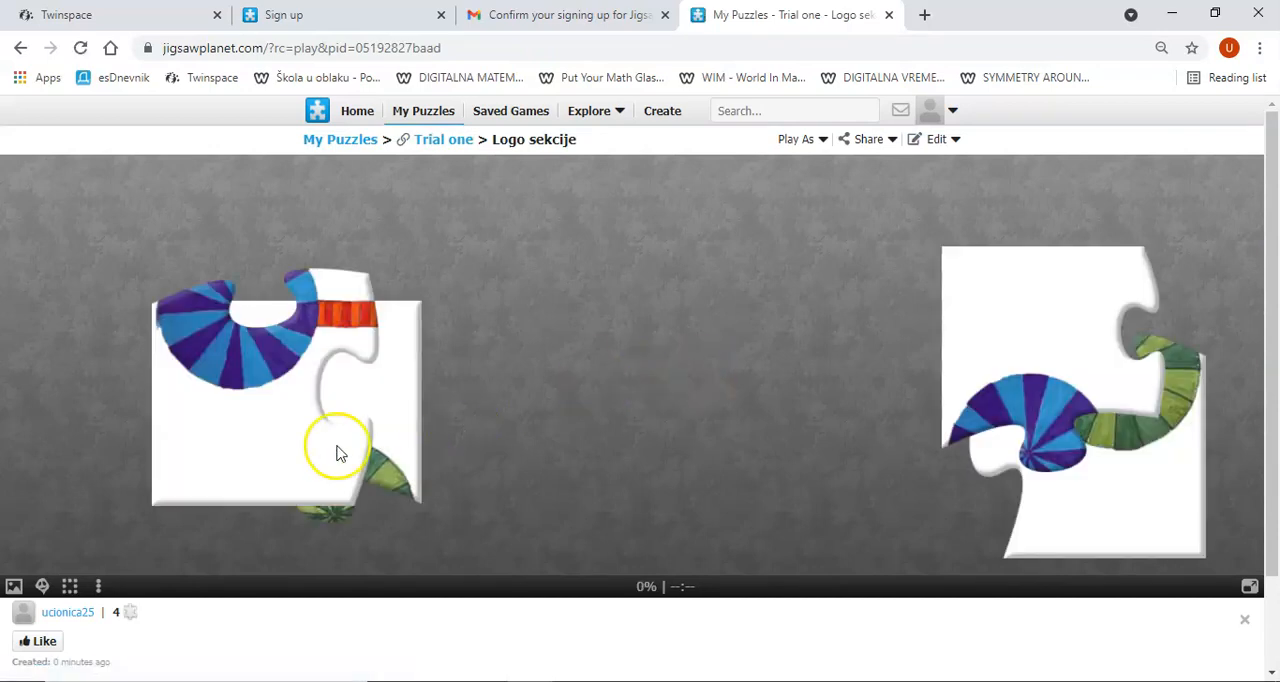
Step: Solve the Logo sekcije puzzle by fitting all four pieces together into the complete logo
{"action": "left_click_drag", "start_coordinate": [271, 443], "coordinate": [554, 503]}
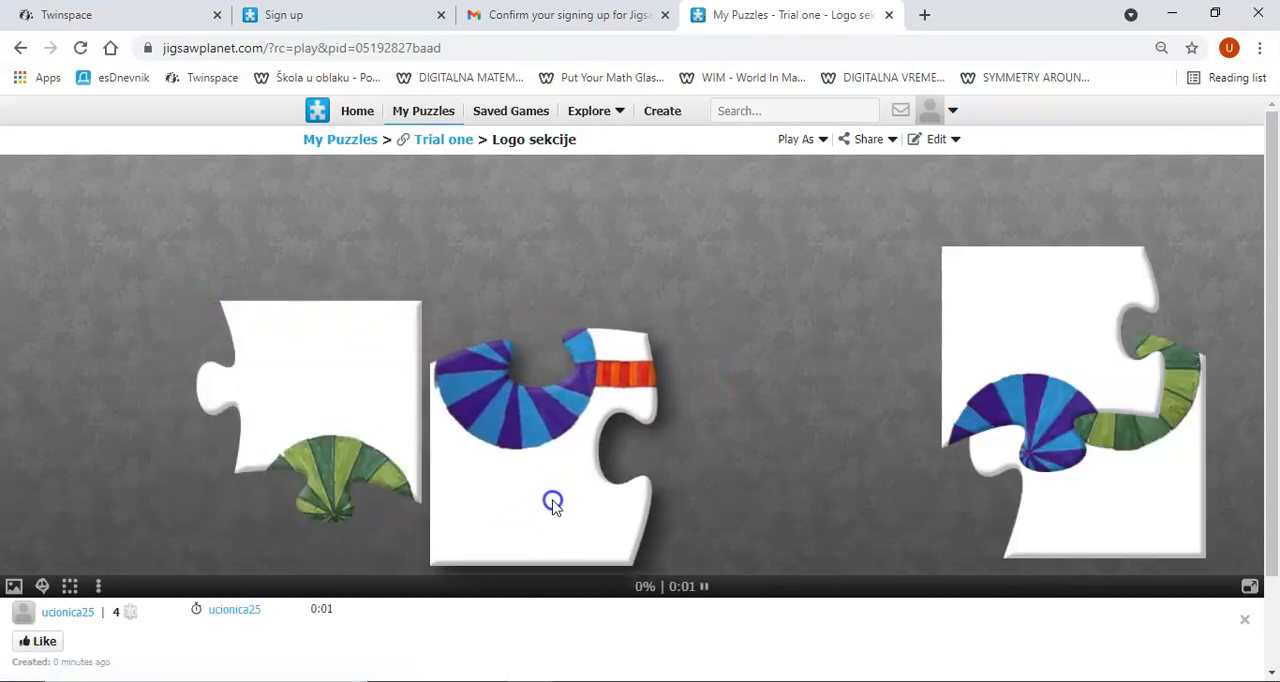
{"action": "left_click_drag", "start_coordinate": [325, 418], "coordinate": [794, 297]}
{"action": "left_click_drag", "start_coordinate": [689, 369], "coordinate": [400, 437]}
{"action": "left_click_drag", "start_coordinate": [1047, 418], "coordinate": [545, 298]}
{"action": "left_click_drag", "start_coordinate": [586, 310], "coordinate": [590, 308]}
{"action": "left_click_drag", "start_coordinate": [365, 440], "coordinate": [607, 472]}
{"action": "left_click_drag", "start_coordinate": [1006, 471], "coordinate": [723, 489]}
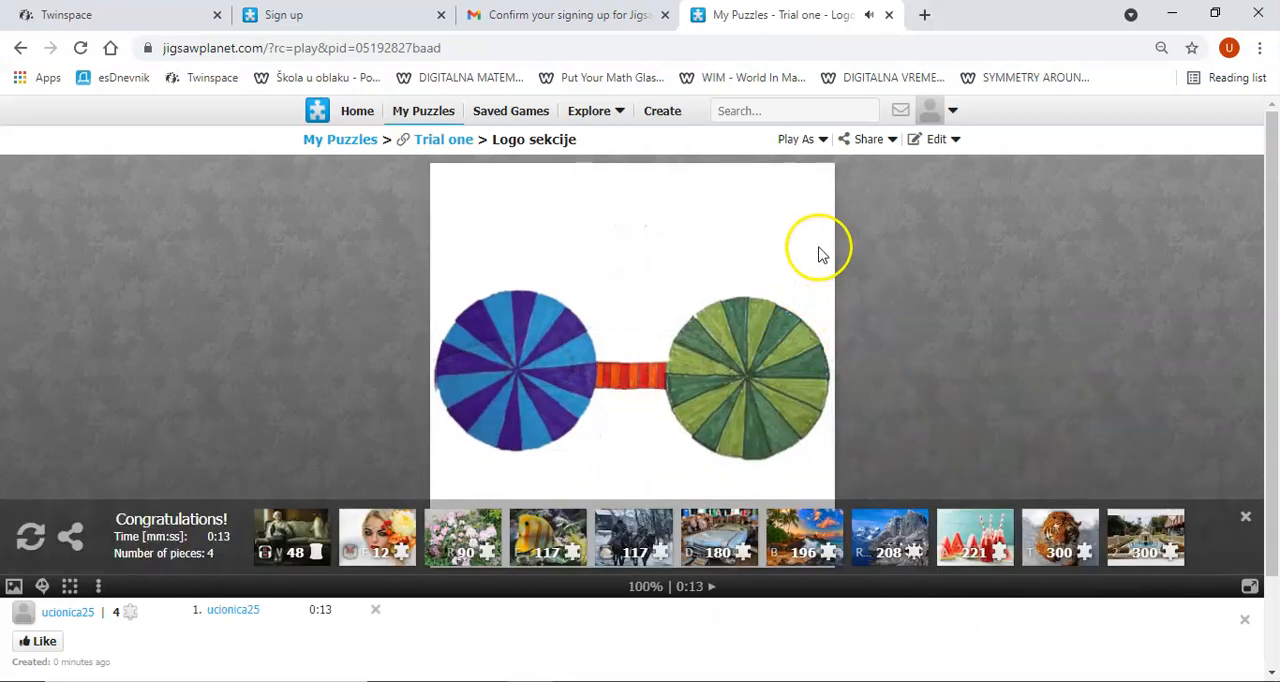
Step: Open the embed options for sharing the Logo sekcije puzzle and select its entire URL address
{"action": "left_click", "coordinate": [855, 141]}
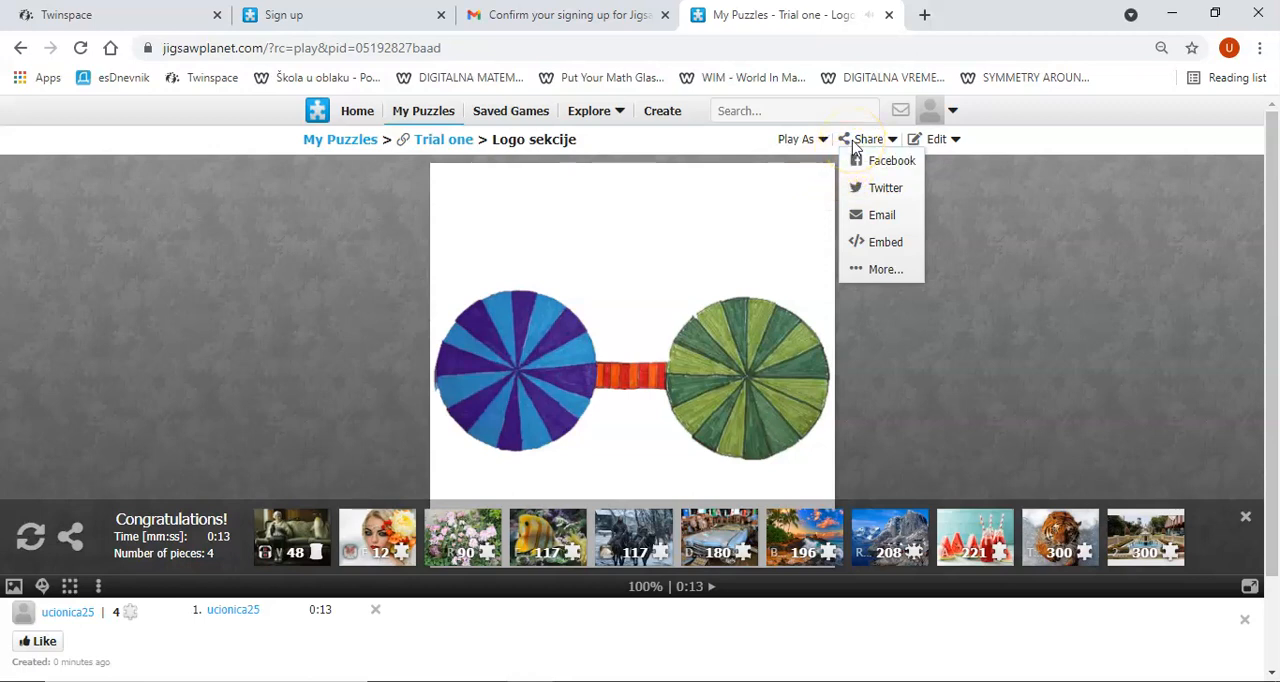
{"action": "left_click", "coordinate": [893, 254]}
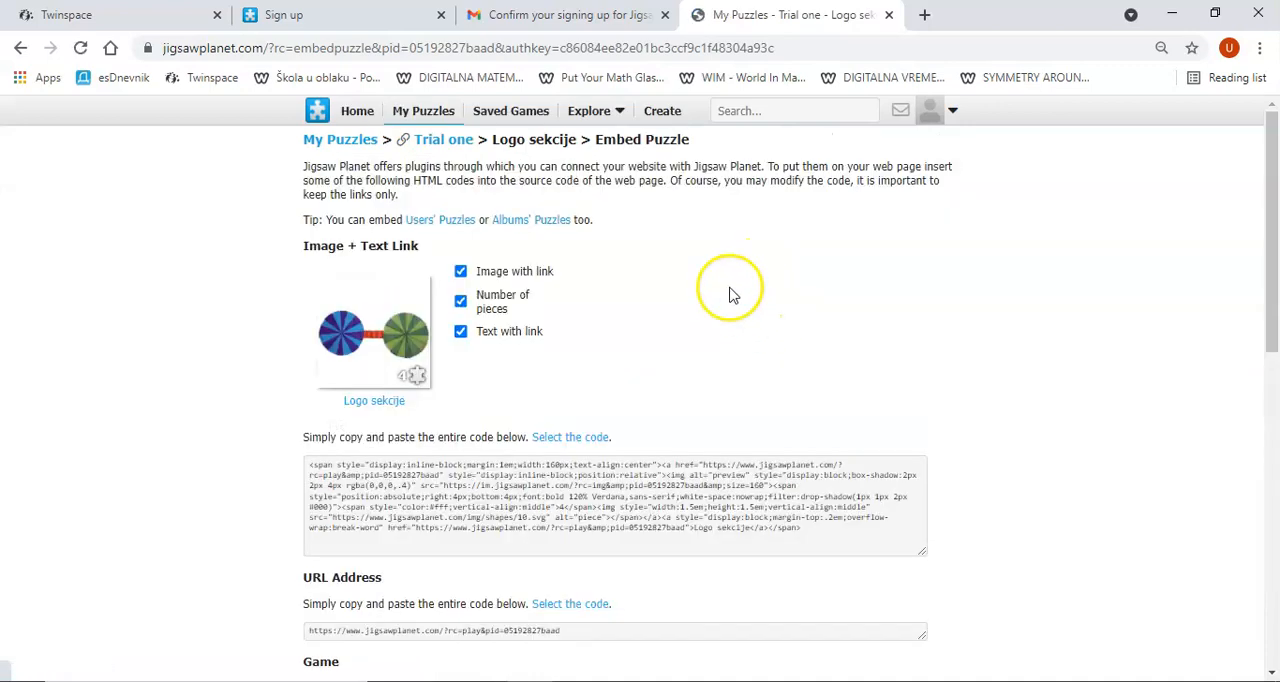
{"action": "scroll", "coordinate": [680, 276], "scroll_direction": "down", "scroll_amount": 2}
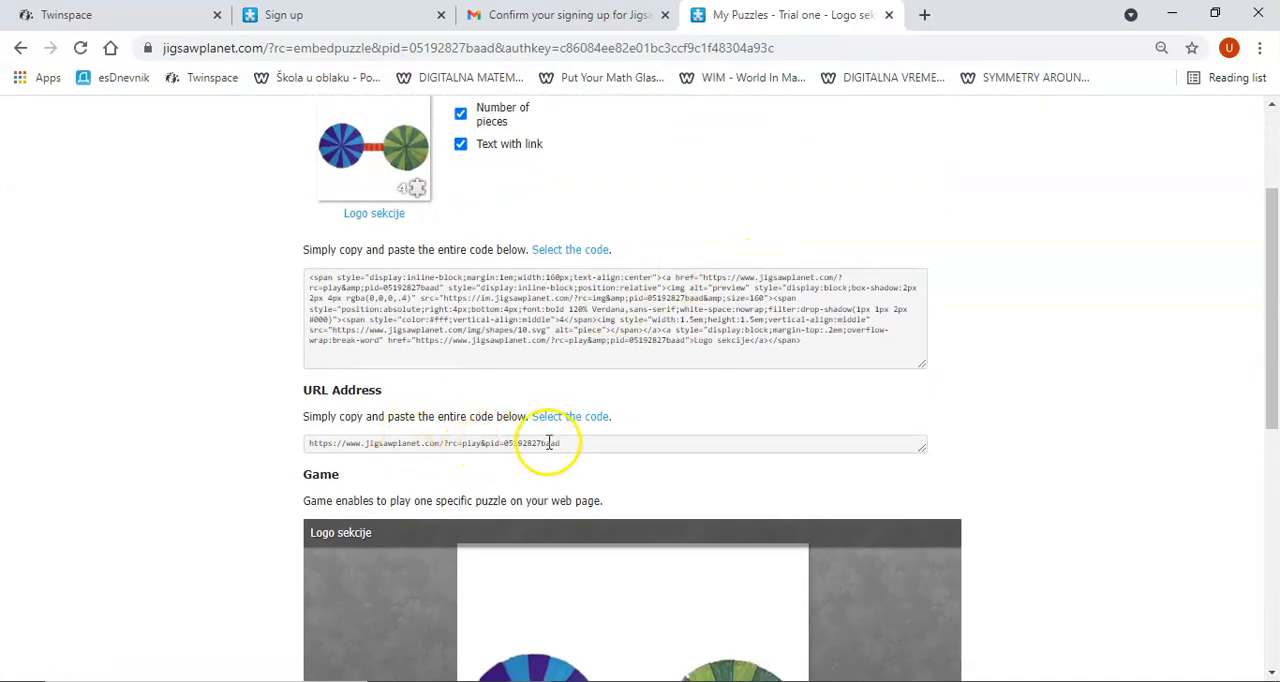
{"action": "left_click_drag", "start_coordinate": [565, 443], "coordinate": [320, 440]}
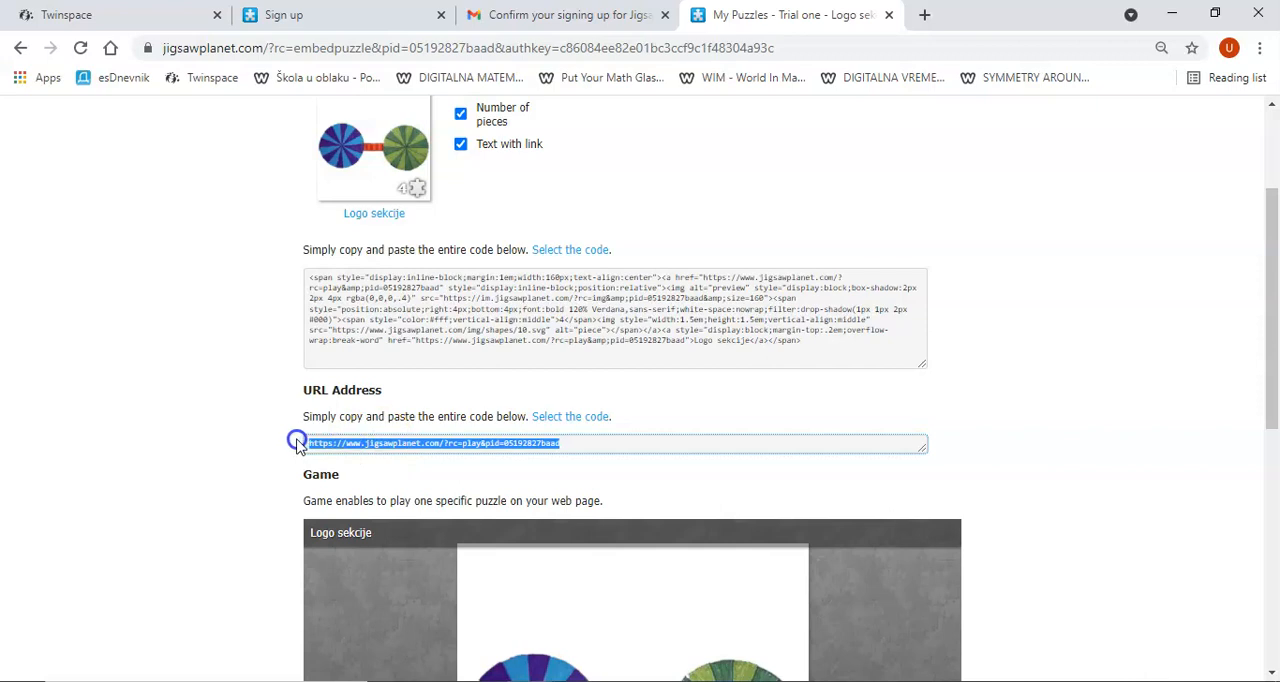